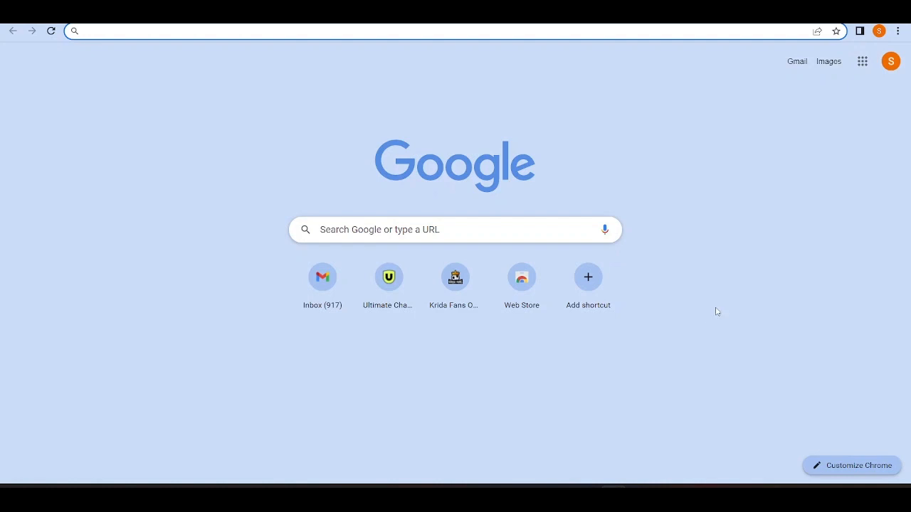
Search Google for "chrome web store" and open the Chrome Web Store site
click(234, 32)
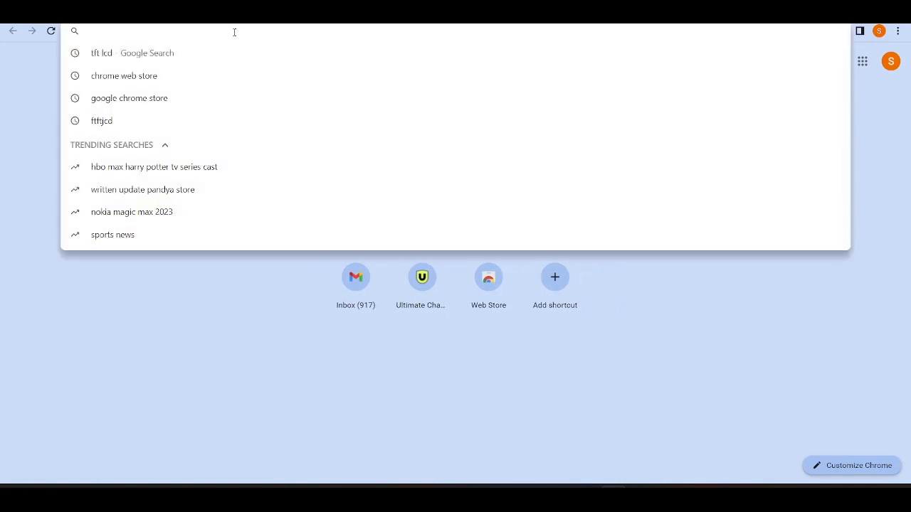
text(chrome web stor)
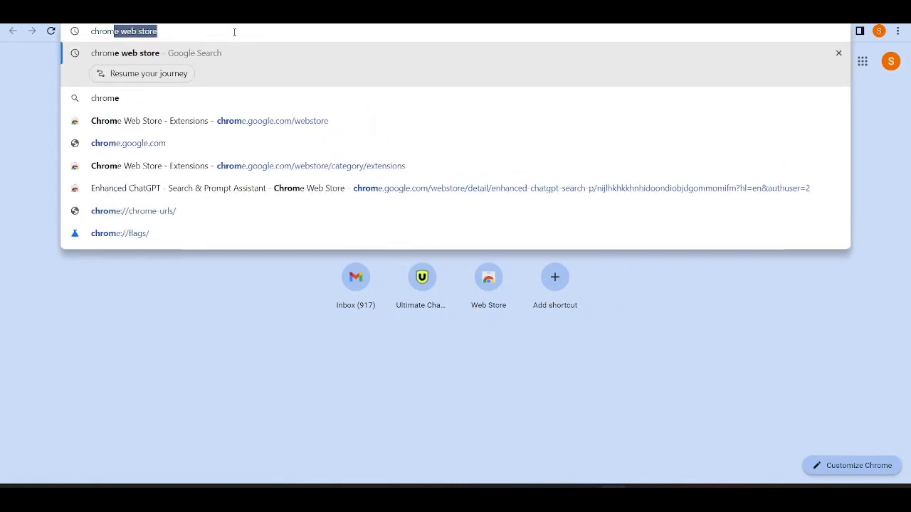
text(e)
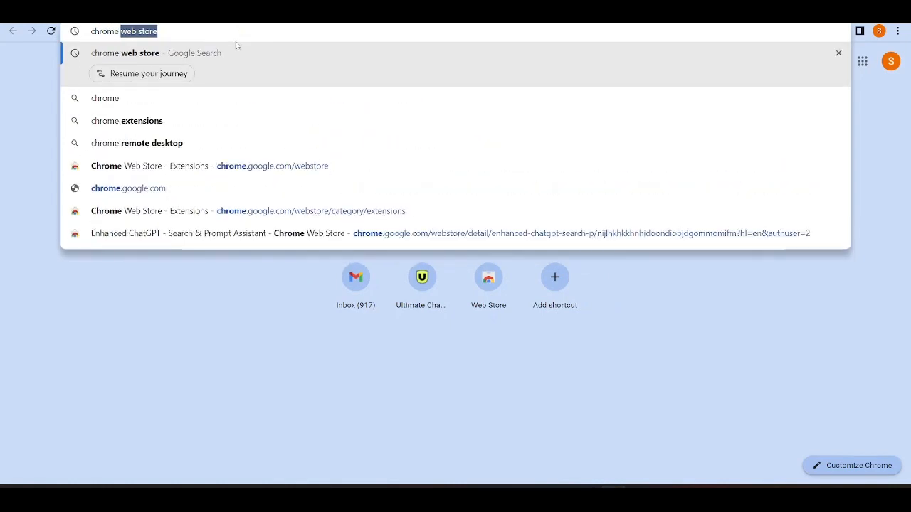
click(238, 62)
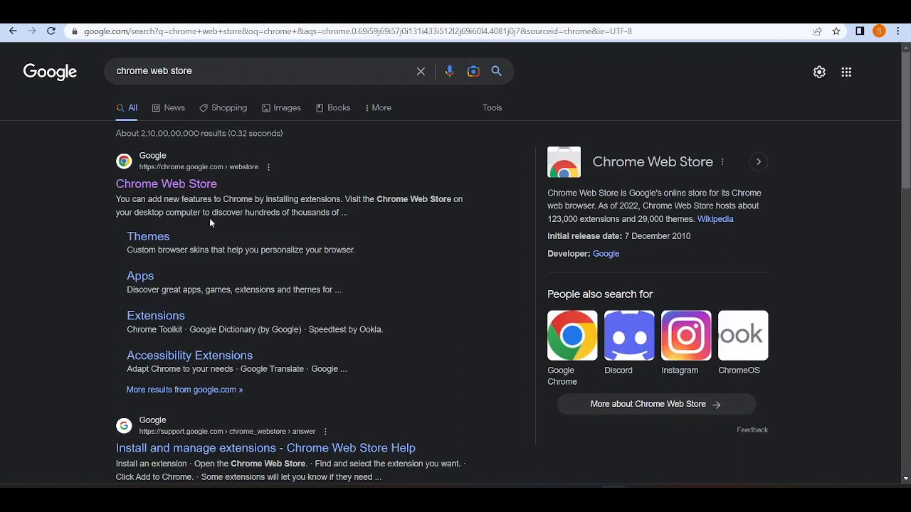
click(191, 187)
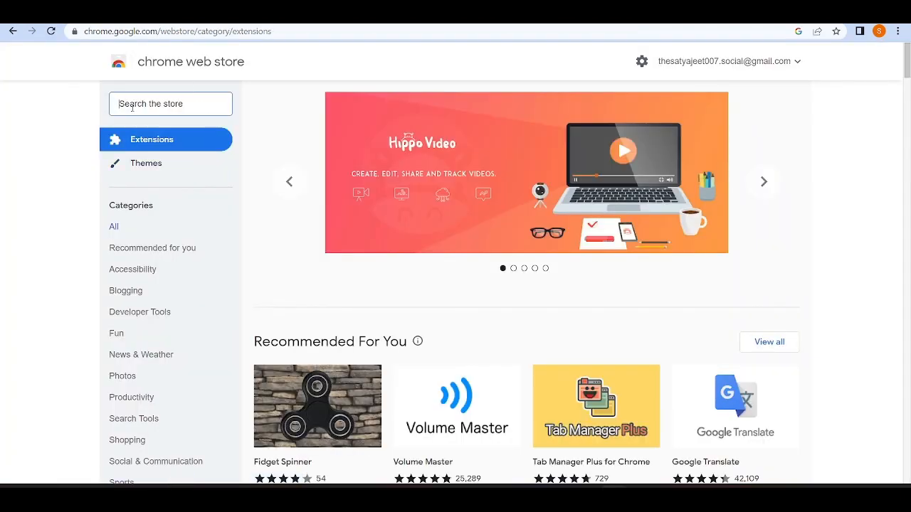
Search the extension store for "metamask"
text(metam)
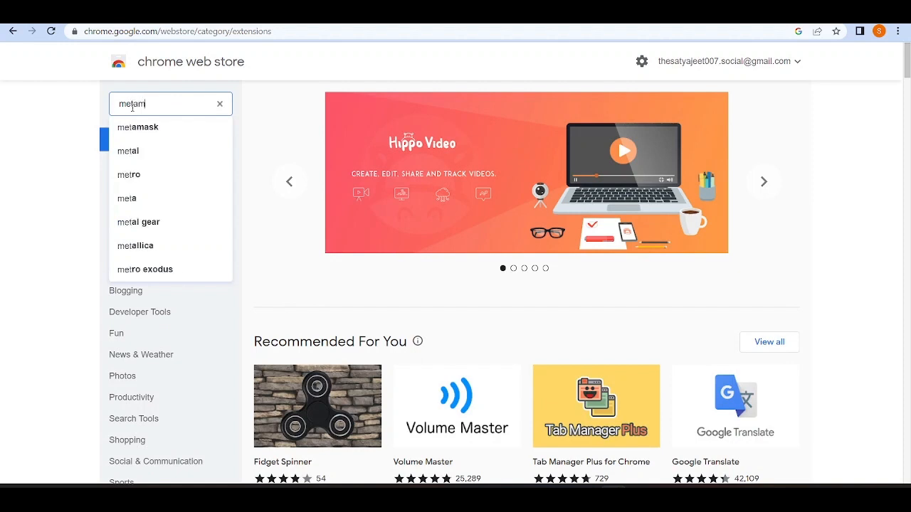
text(ask)
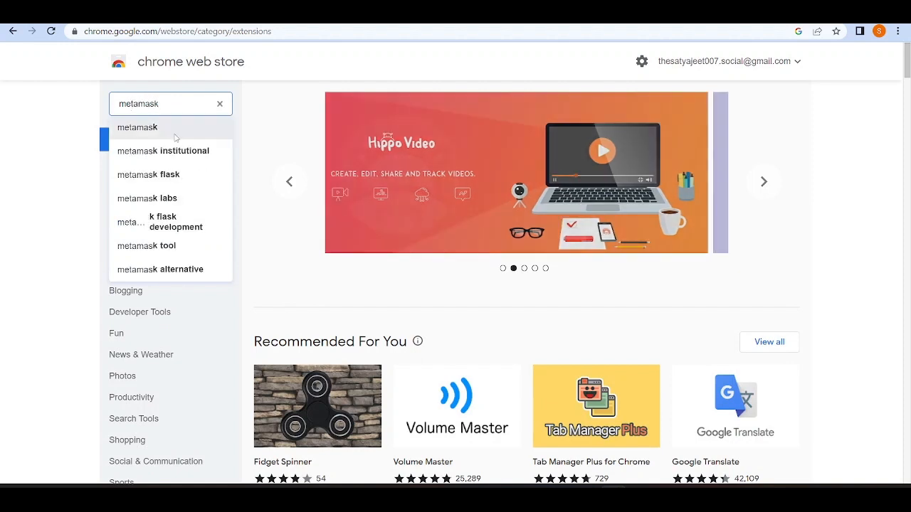
click(174, 133)
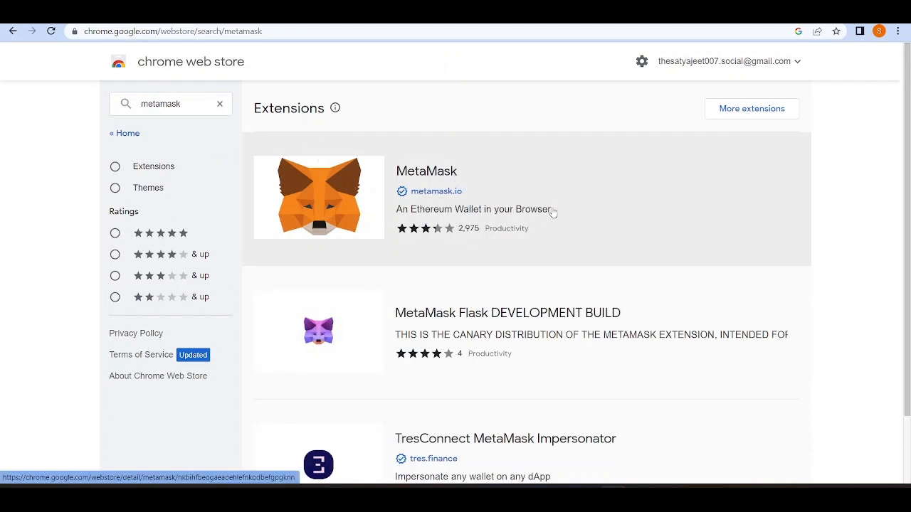
Open the MetaMask wallet listing from metamask.io and install the extension in the browser
click(456, 176)
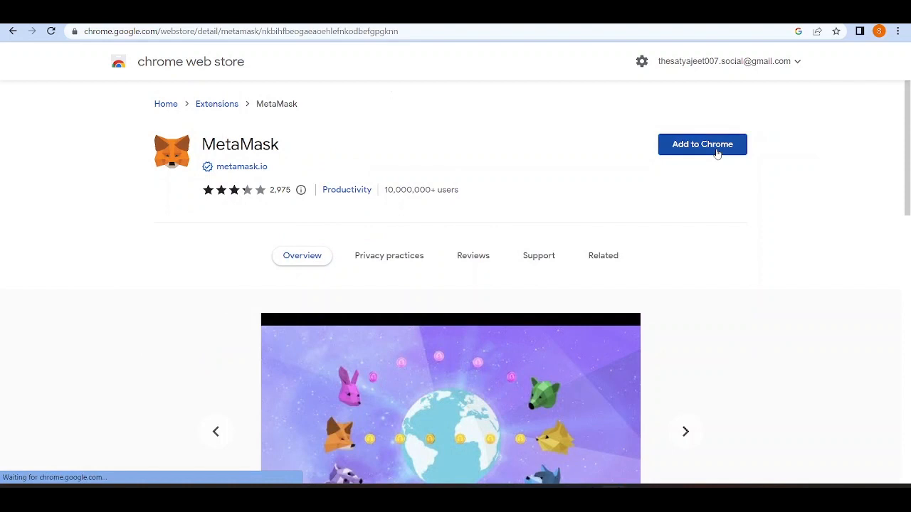
click(717, 151)
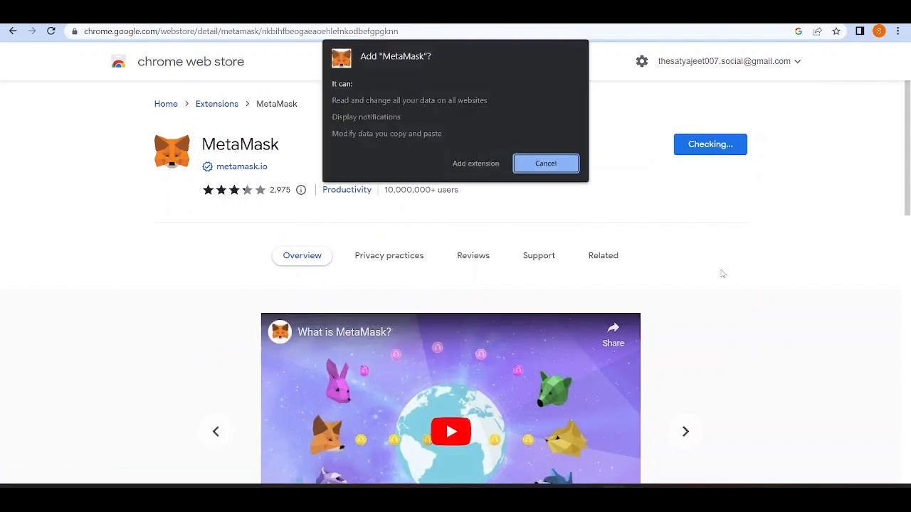
click(475, 163)
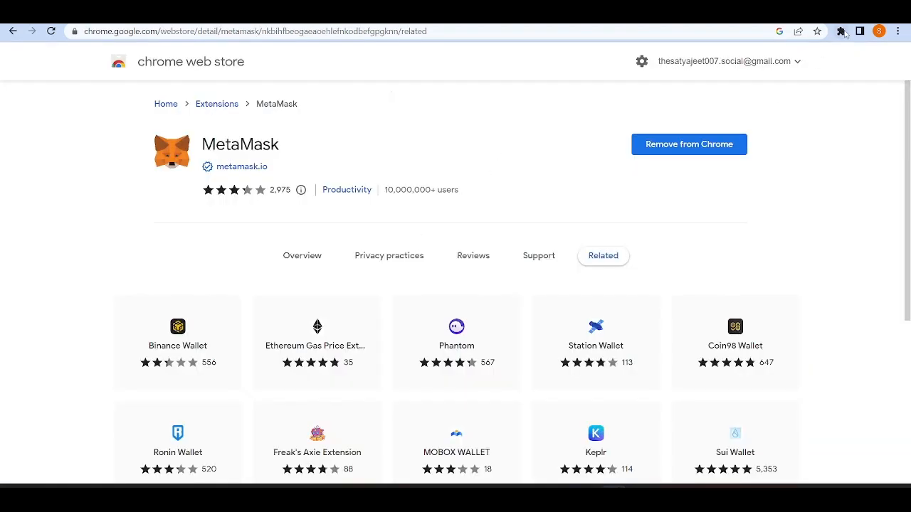
Launch the newly installed MetaMask extension to open its onboarding page
click(841, 32)
click(810, 116)
click(728, 188)
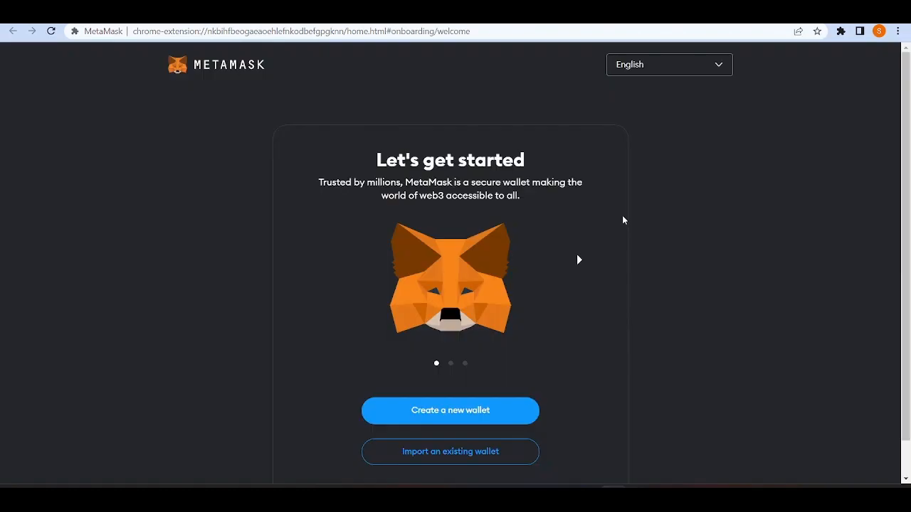
Start creating a new wallet and agree to the anonymized usage data collection
scroll(732, 306, down, 1)
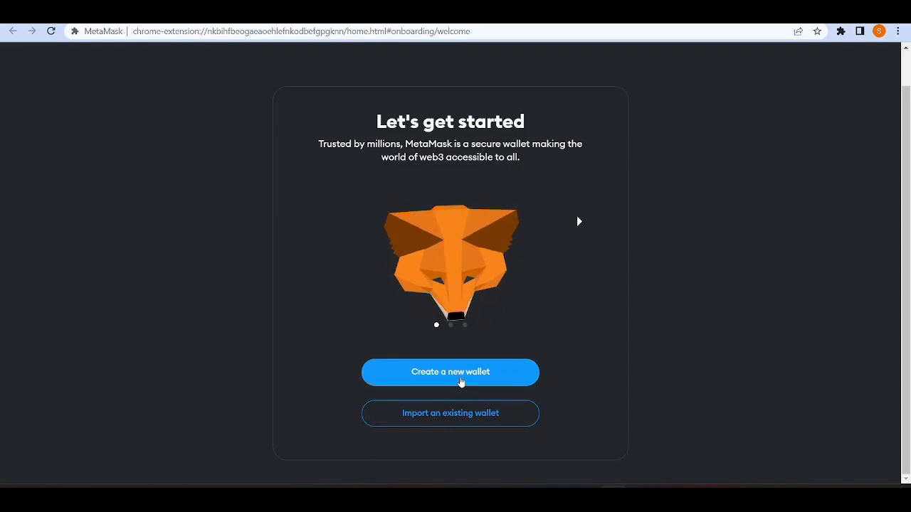
click(461, 382)
scroll(500, 368, down, 3)
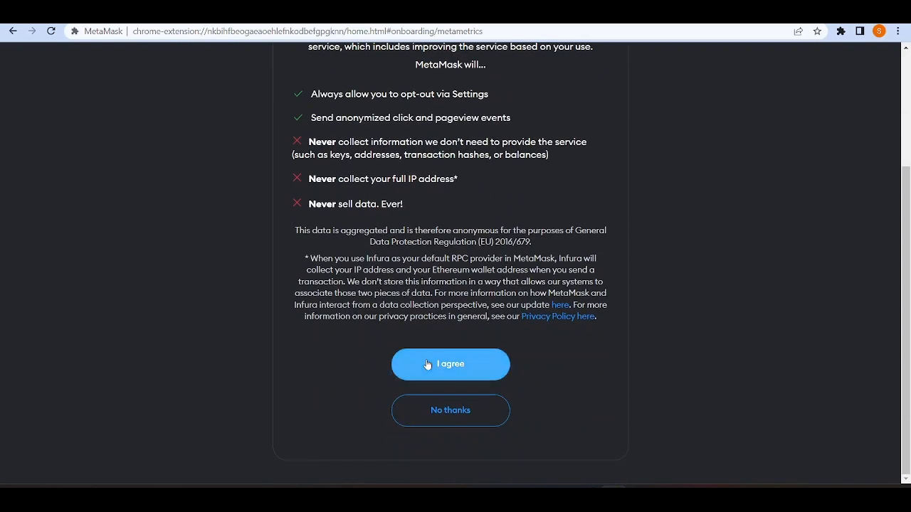
click(420, 362)
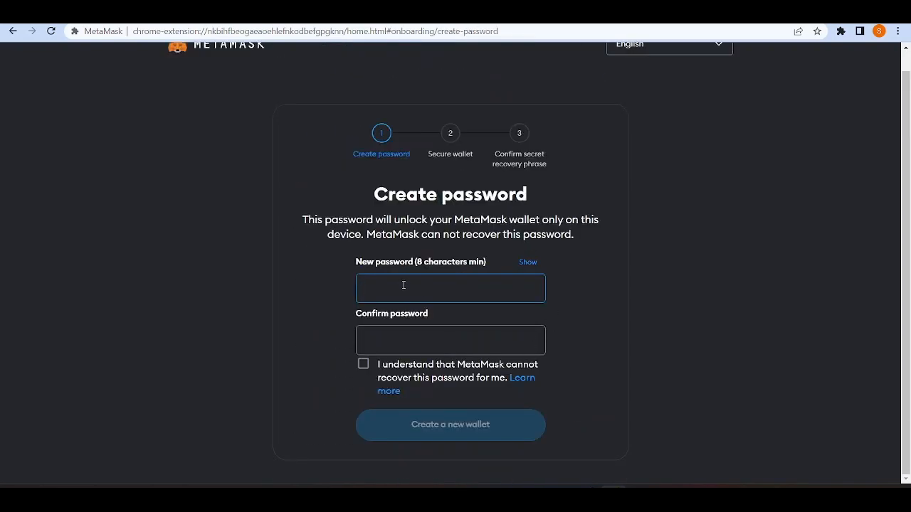
Enter and confirm the new wallet password, acknowledge that it cannot be recovered, and create the wallet
text(•••••)
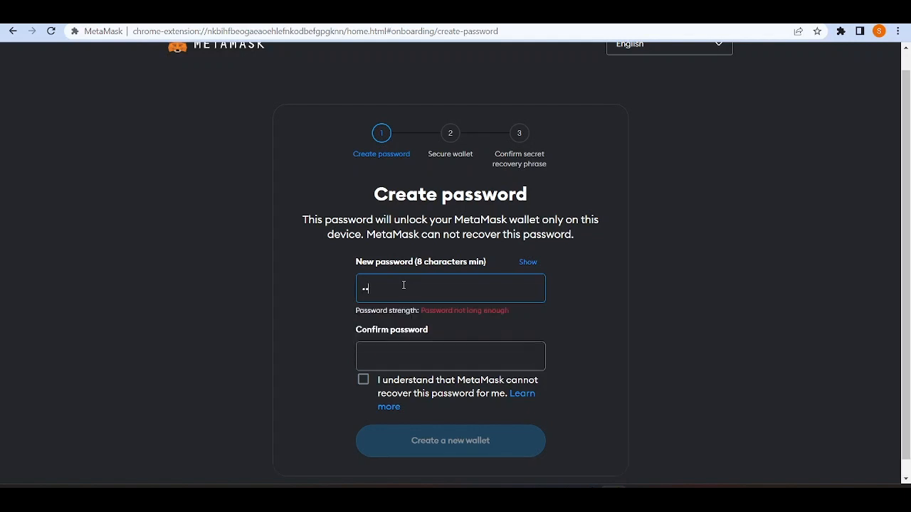
text(••••)
key(Tab)
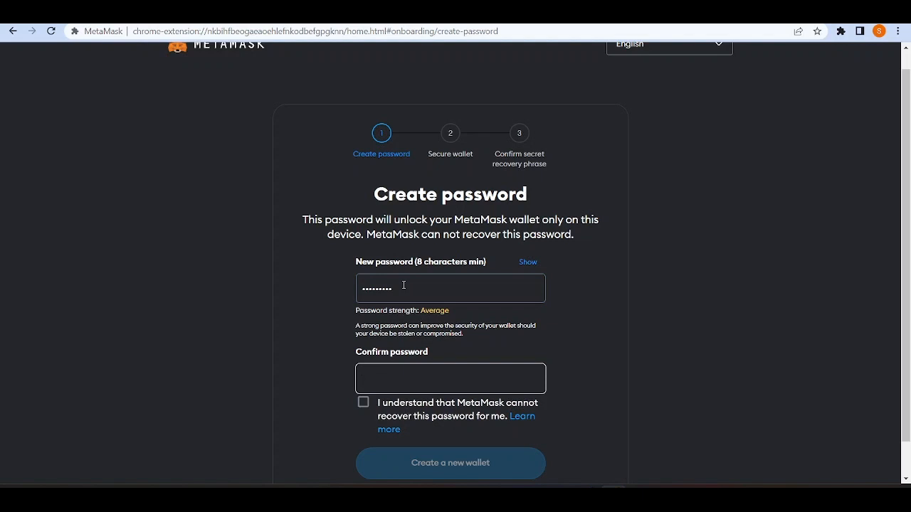
text(••••••)
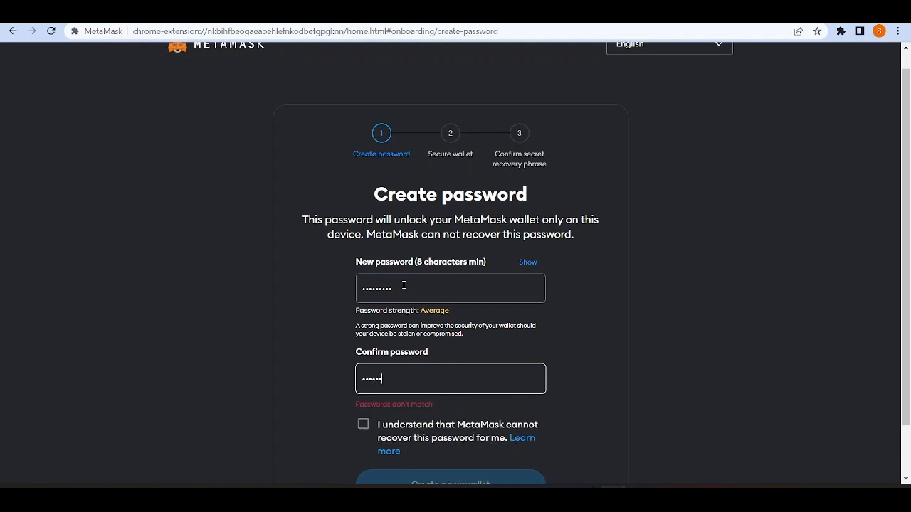
text(•••)
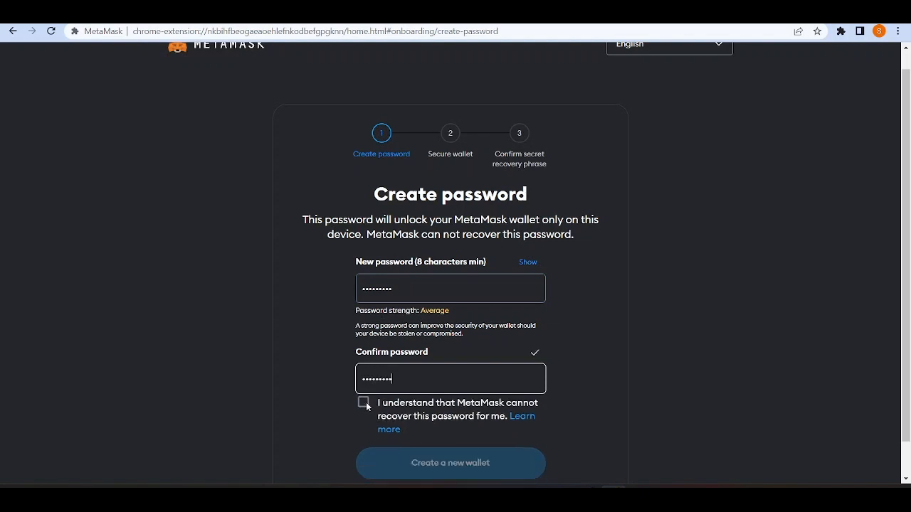
click(364, 404)
click(407, 457)
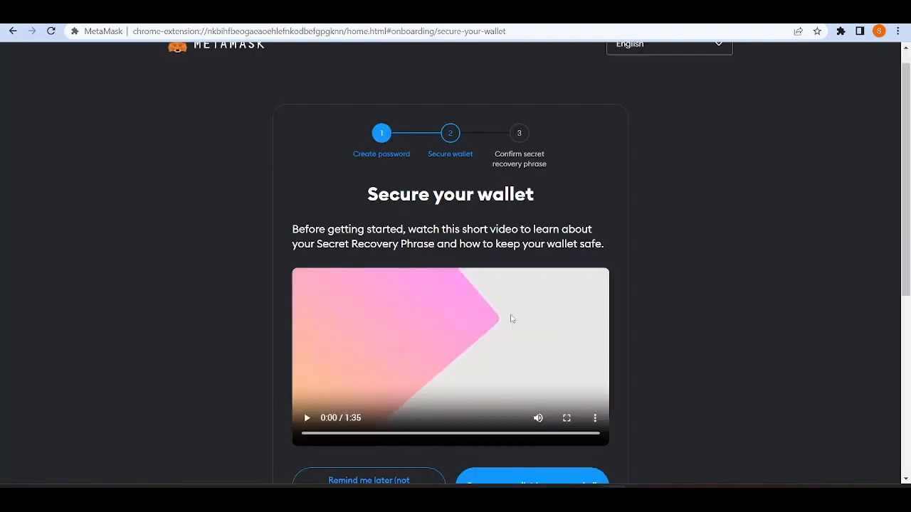
Postpone the Secret Recovery Phrase backup, acknowledging the risk of losing the accounts, and skip account security
scroll(669, 337, down, 3)
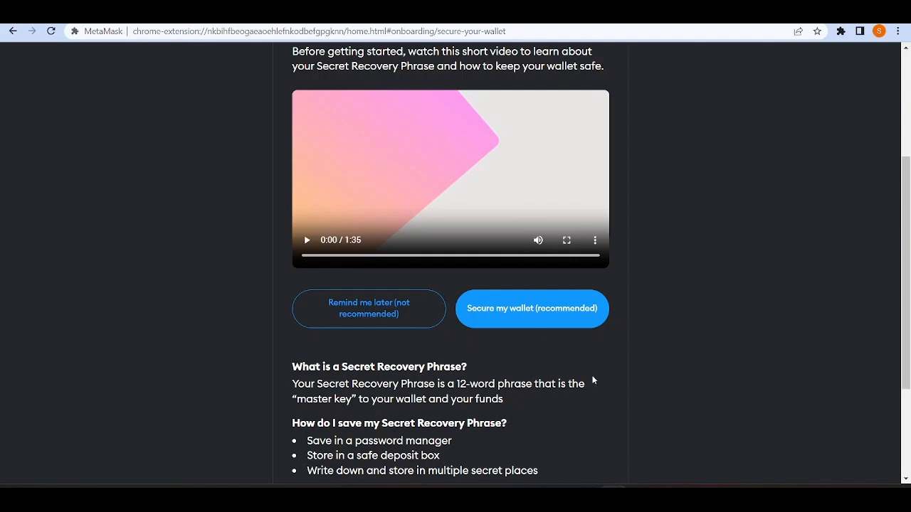
scroll(745, 271, up, 2)
scroll(744, 267, up, 1)
scroll(742, 263, down, 5)
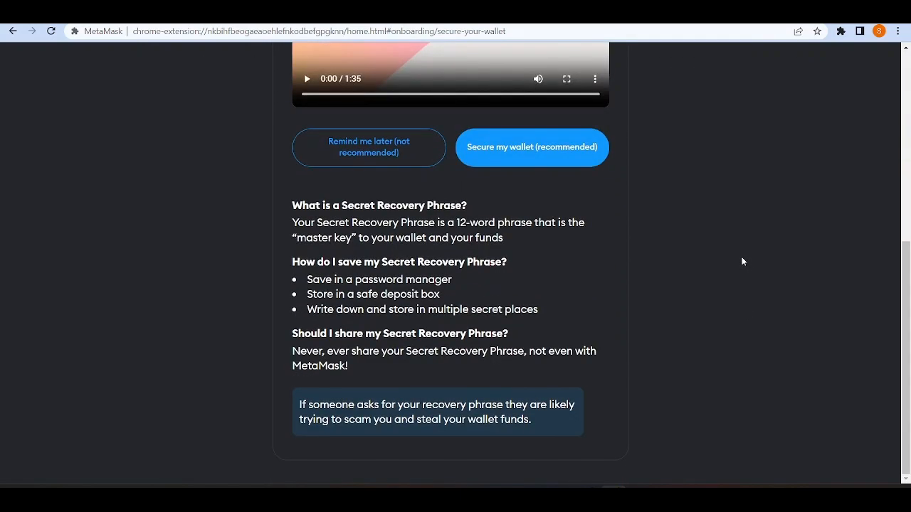
click(378, 141)
click(369, 251)
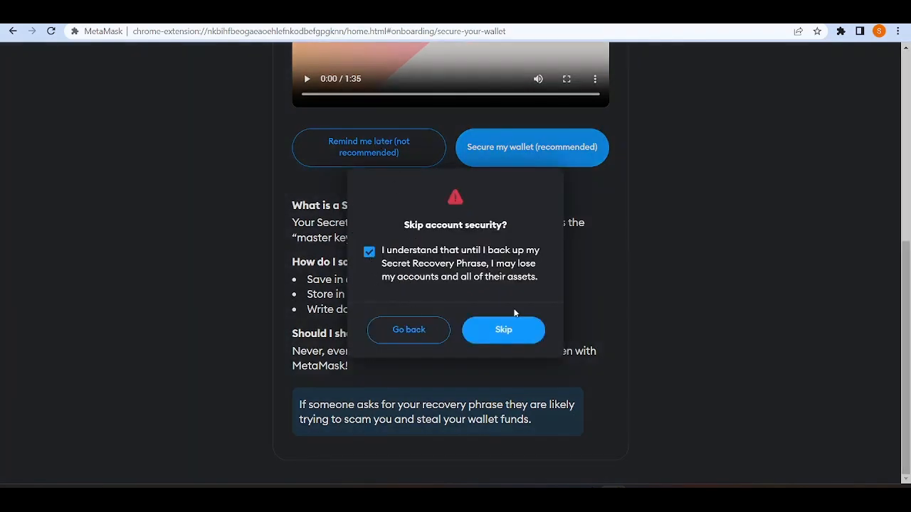
click(512, 331)
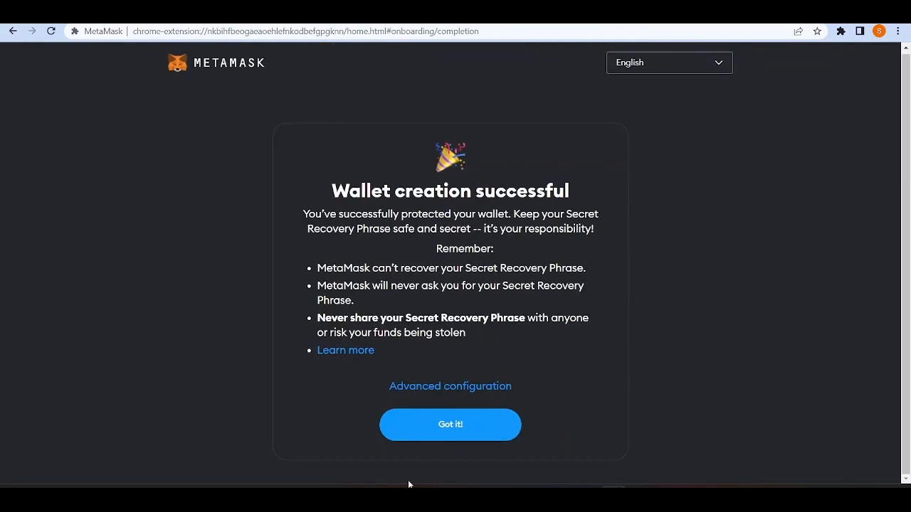
Complete the remaining wallet onboarding screens and dismiss the What's new announcements
click(413, 426)
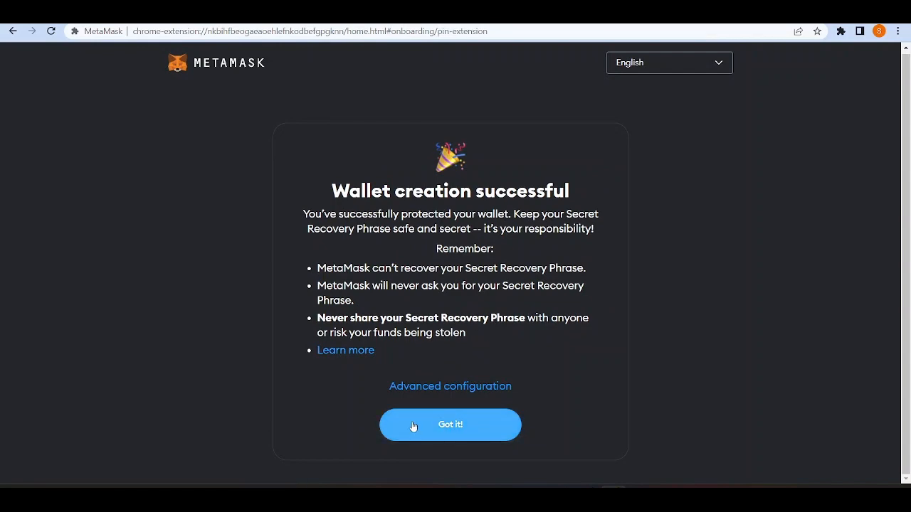
scroll(448, 427, down, 1)
click(463, 429)
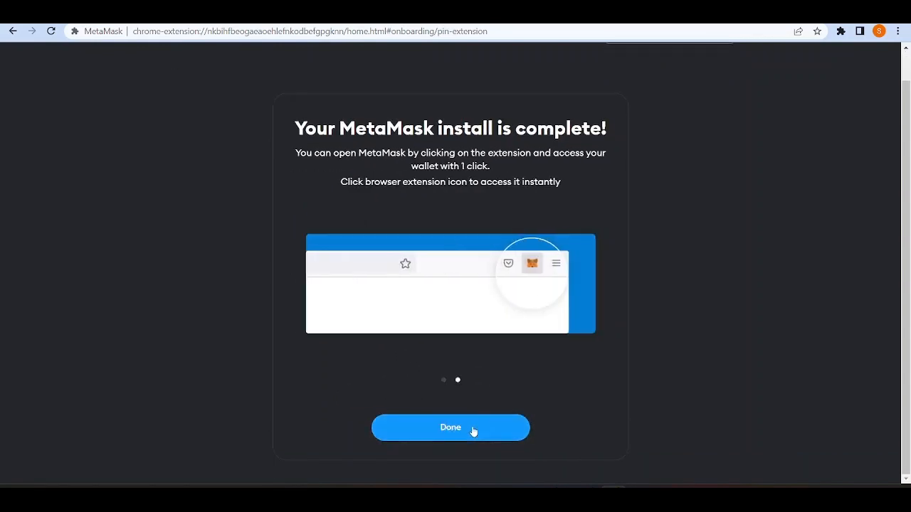
click(450, 428)
scroll(480, 328, down, 3)
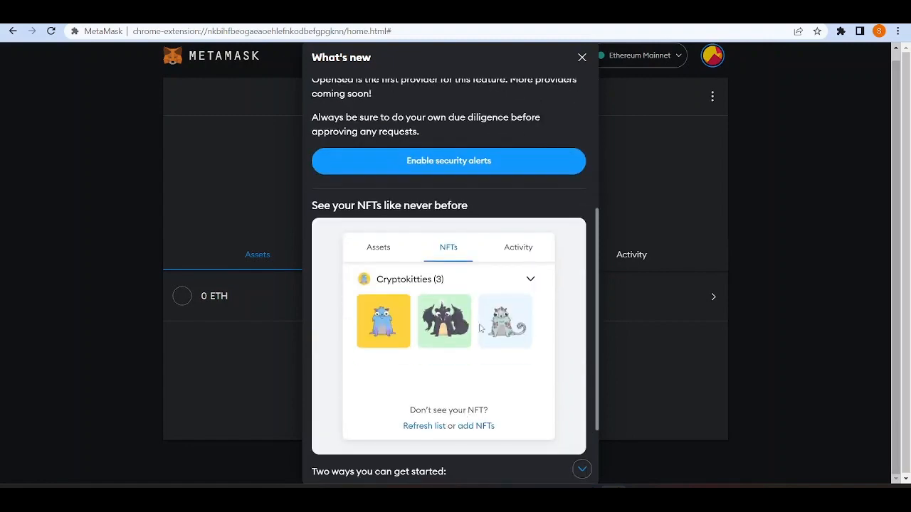
scroll(478, 323, up, 5)
click(581, 56)
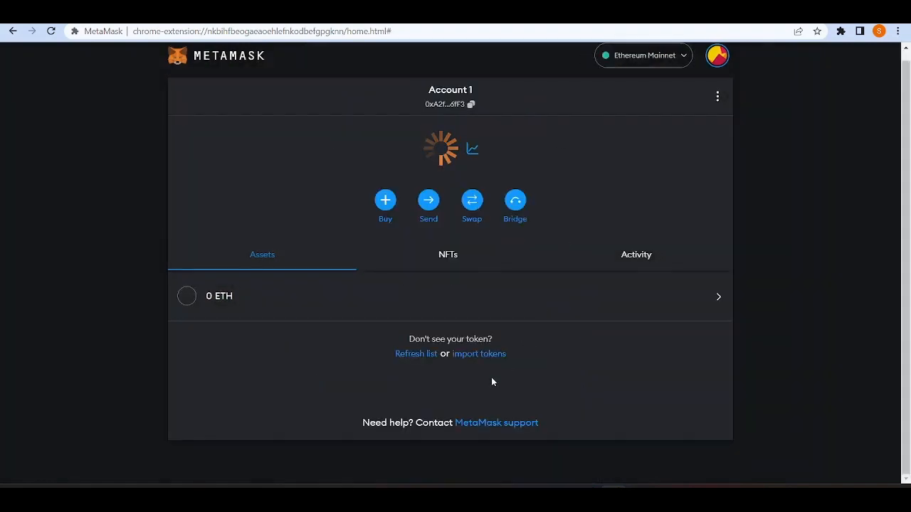
Open the list of popular custom networks that can be added to the wallet
scroll(486, 372, up, 1)
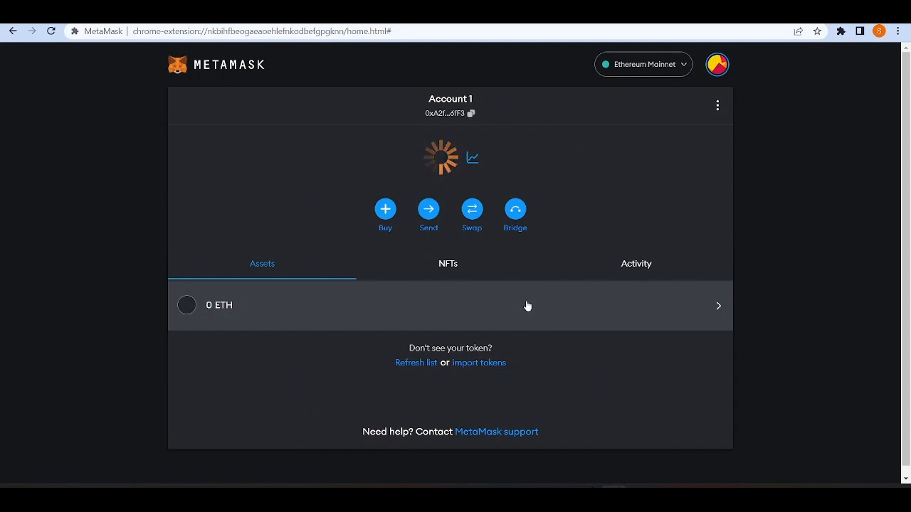
click(674, 68)
click(654, 188)
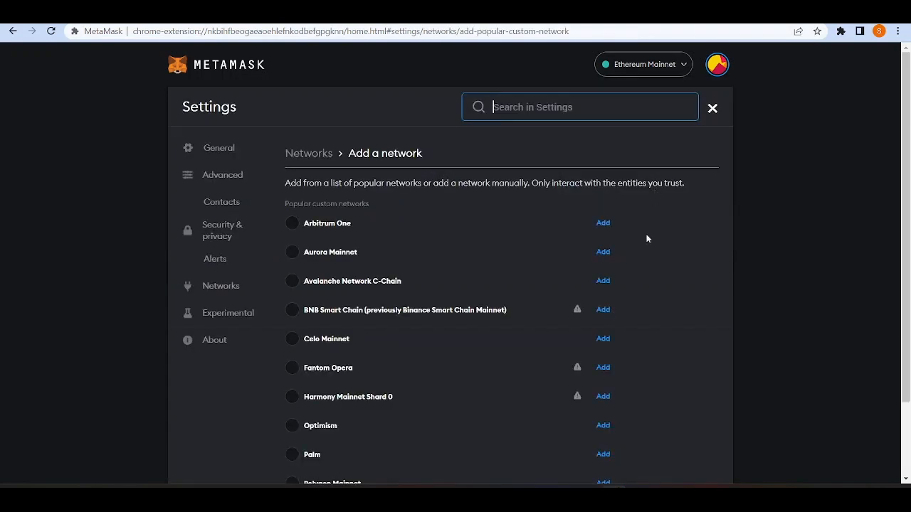
scroll(544, 238, down, 2)
click(602, 392)
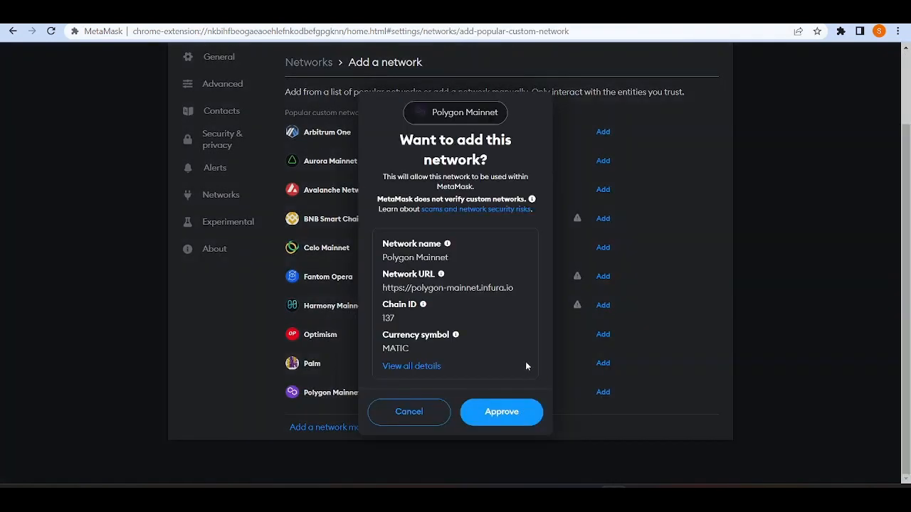
click(496, 419)
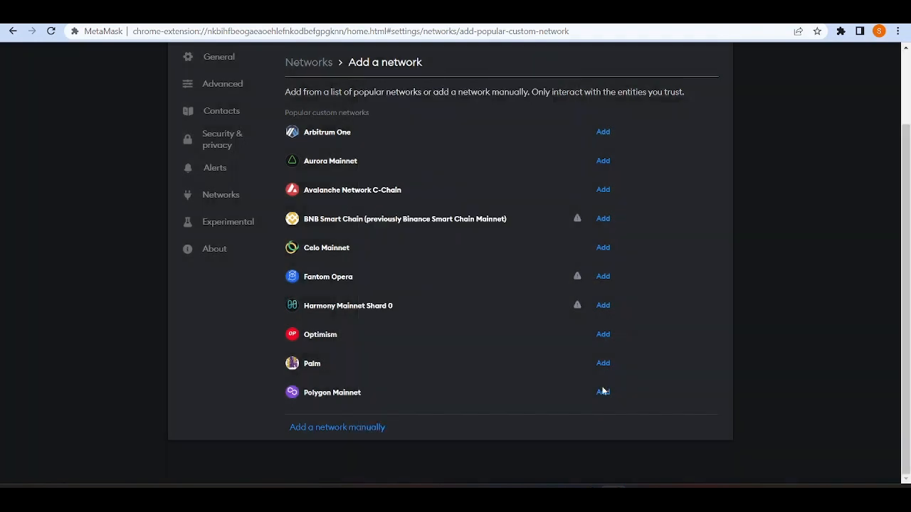
click(424, 416)
Add the Polygon Mainnet network, approve it, and switch the wallet to it
click(602, 401)
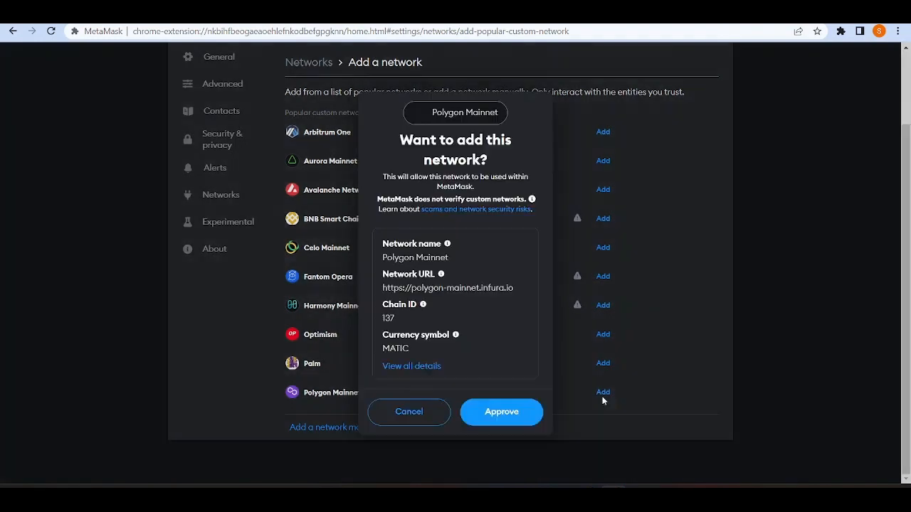
click(519, 415)
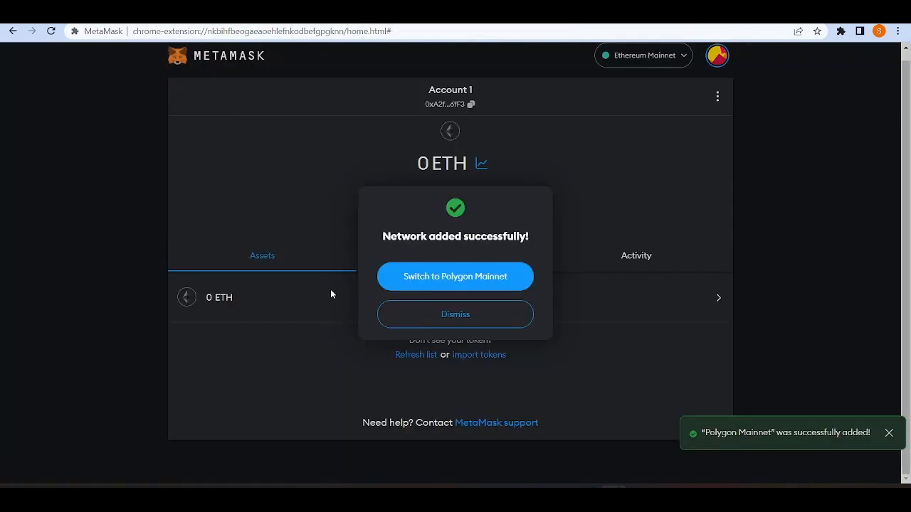
click(483, 283)
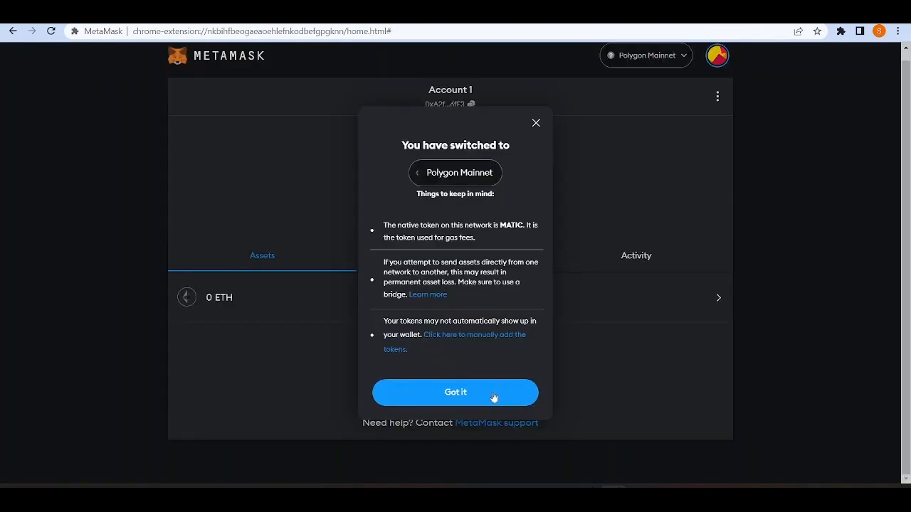
Add the BNB Smart Chain network from the popular custom networks, approve it, and dismiss the offer to switch to it
click(493, 397)
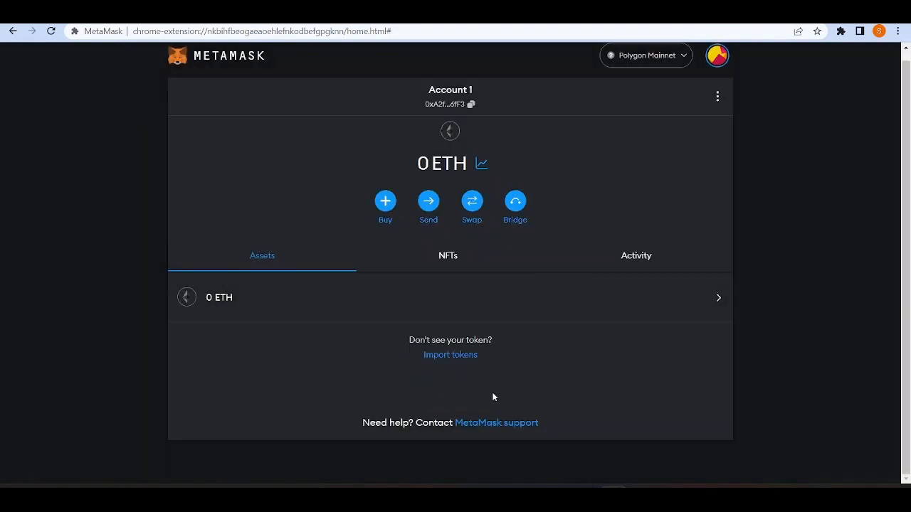
click(661, 62)
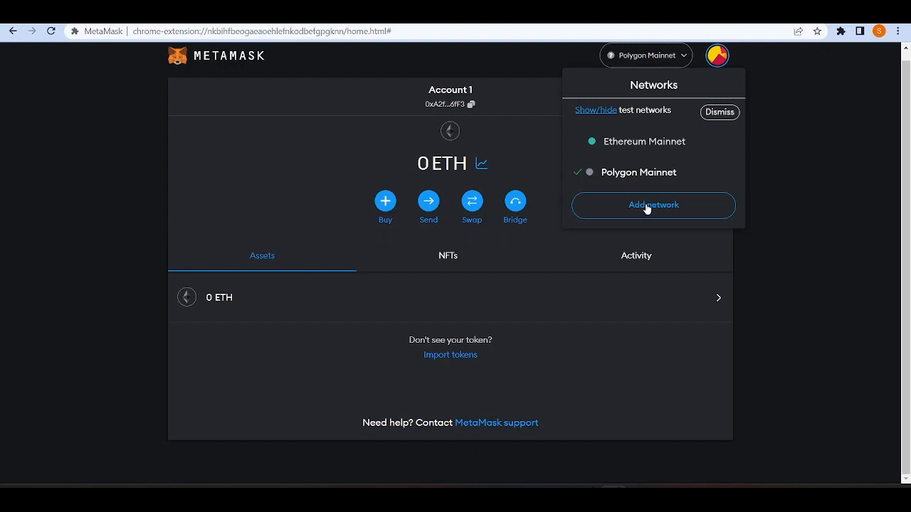
click(619, 206)
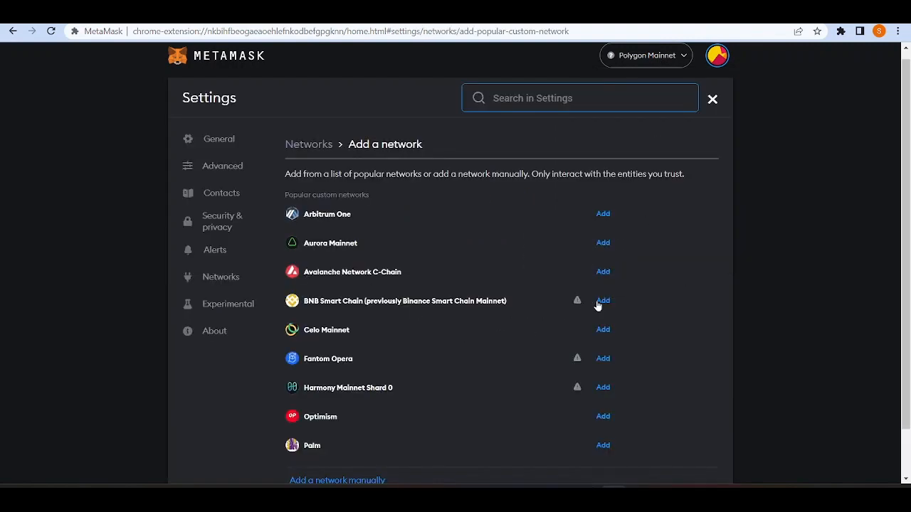
click(602, 300)
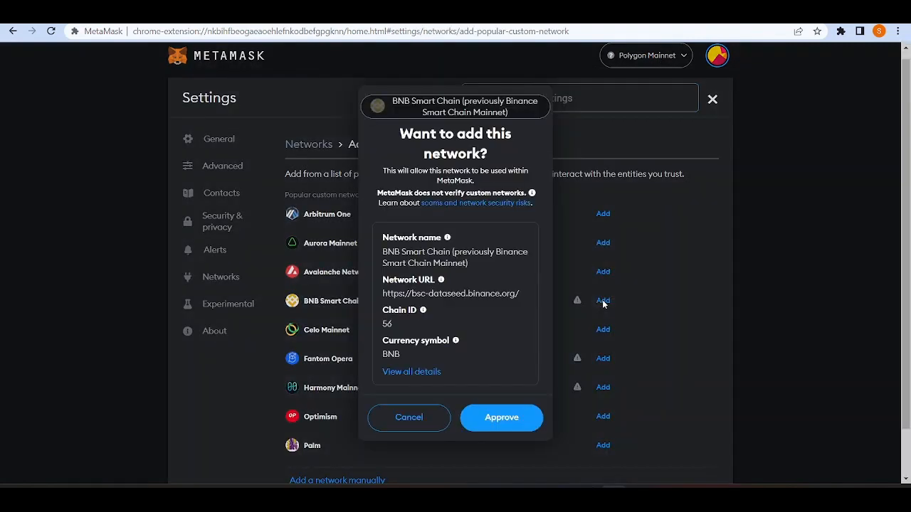
click(498, 417)
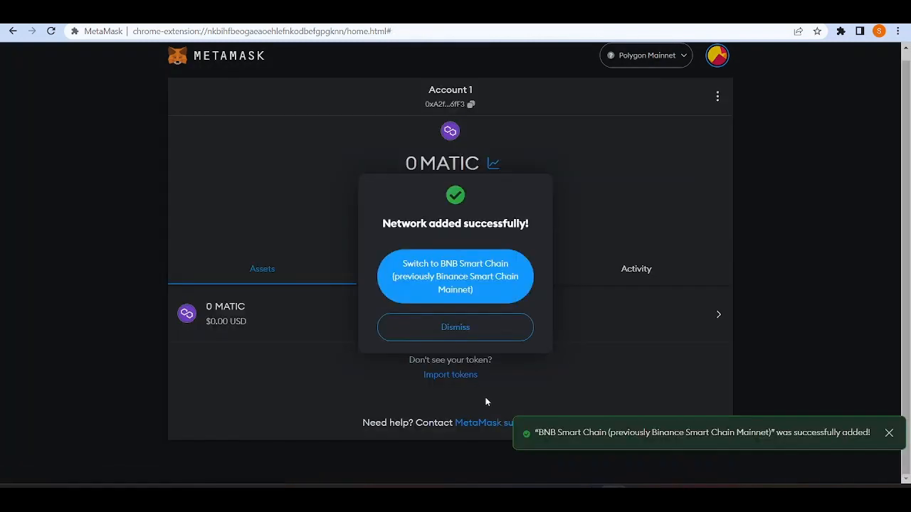
click(454, 336)
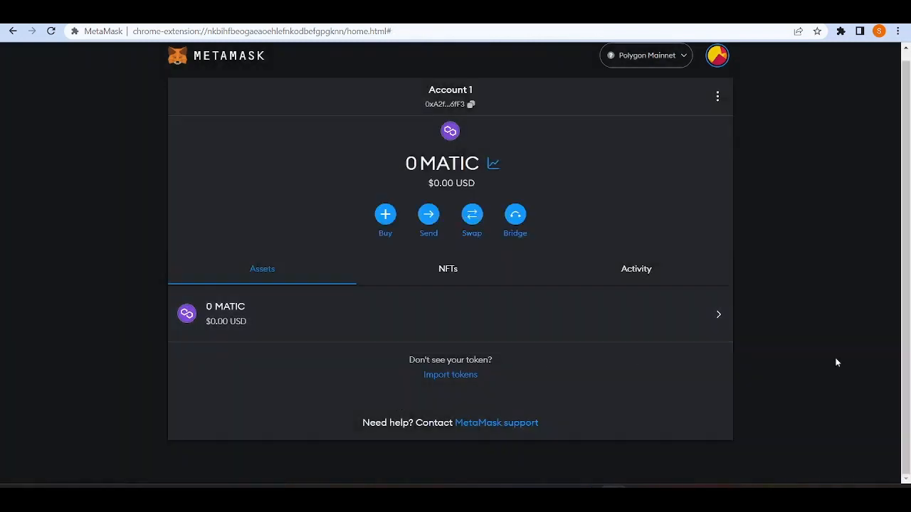
Switch the wallet to the BNB Smart Chain network and dismiss the network switch notice
click(642, 57)
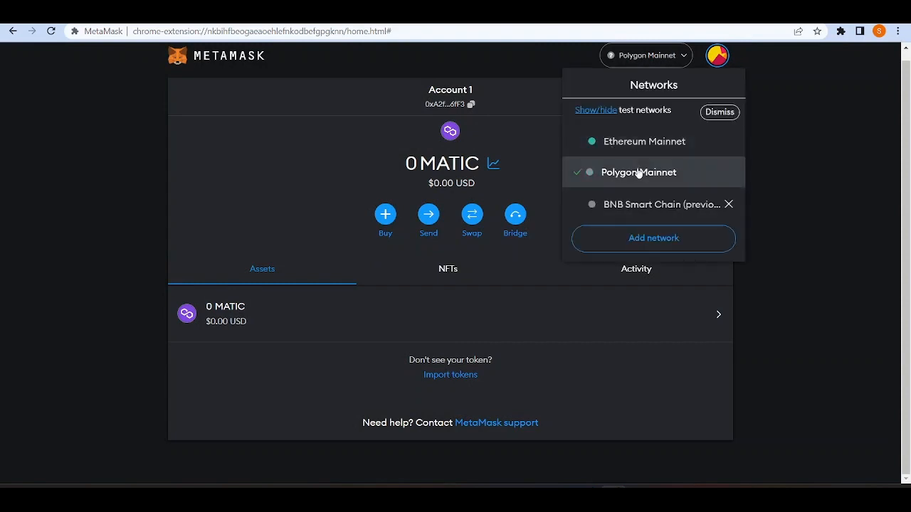
click(635, 216)
click(454, 403)
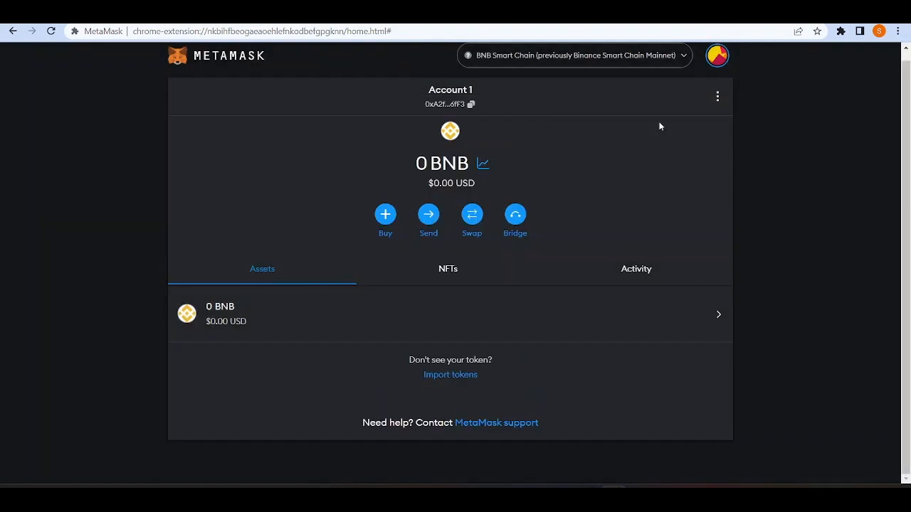
Switch the wallet to Ethereum Mainnet and back to Polygon Mainnet
click(658, 58)
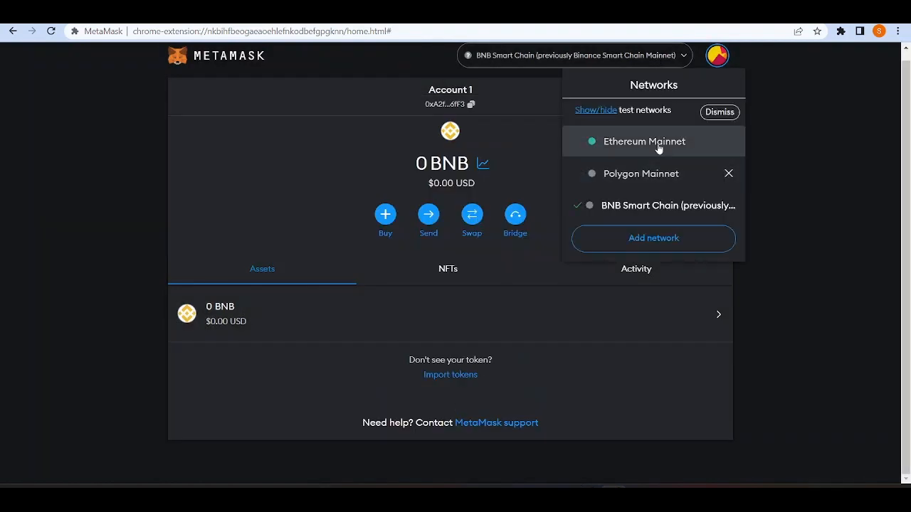
click(535, 302)
click(626, 55)
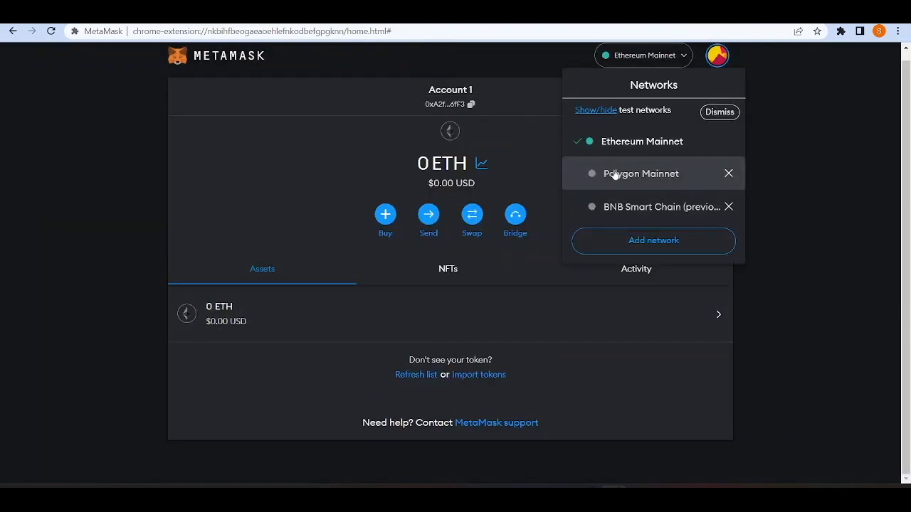
click(615, 174)
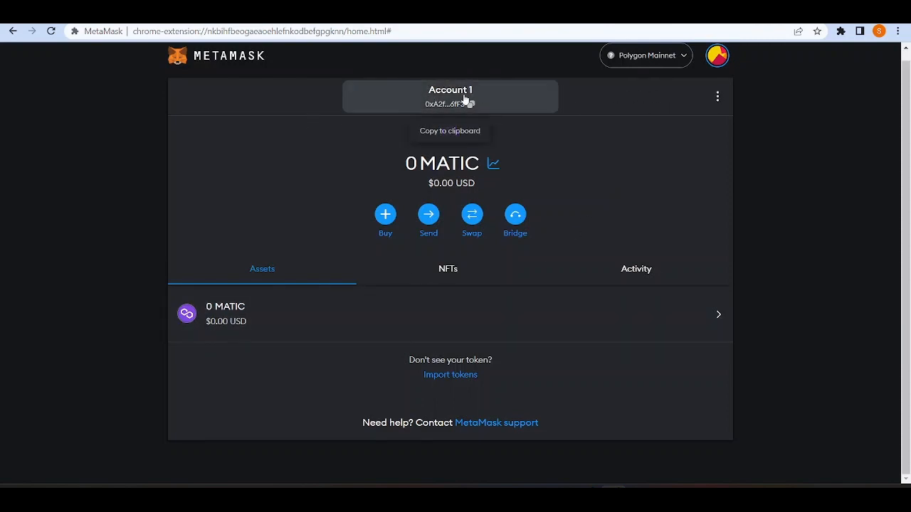
Rename Account 1 to the owner's first name in the account details, save it, and close the details
click(717, 100)
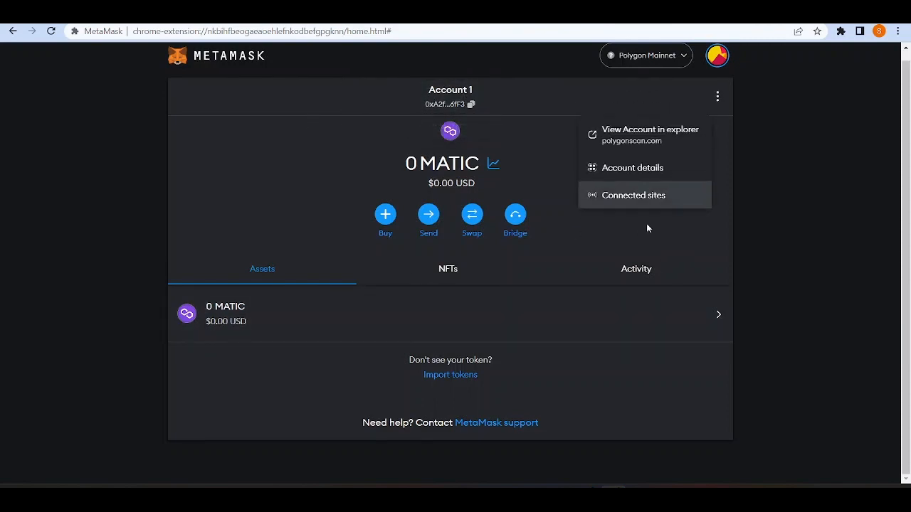
click(619, 172)
click(480, 126)
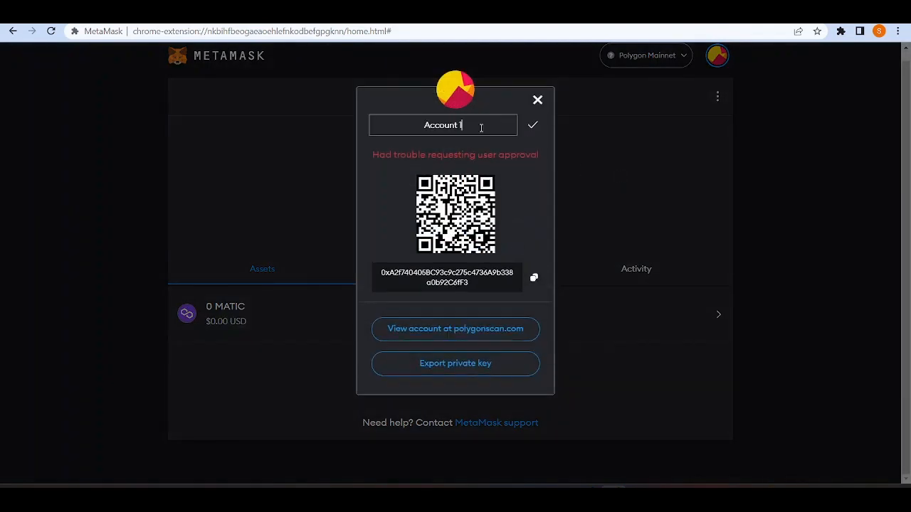
drag(476, 125, 413, 134)
text(Satyajeet)
click(532, 125)
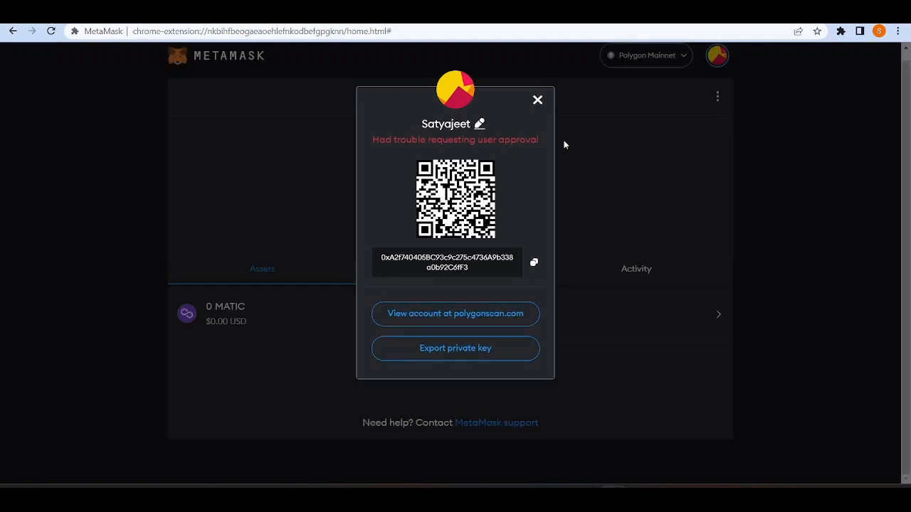
click(537, 100)
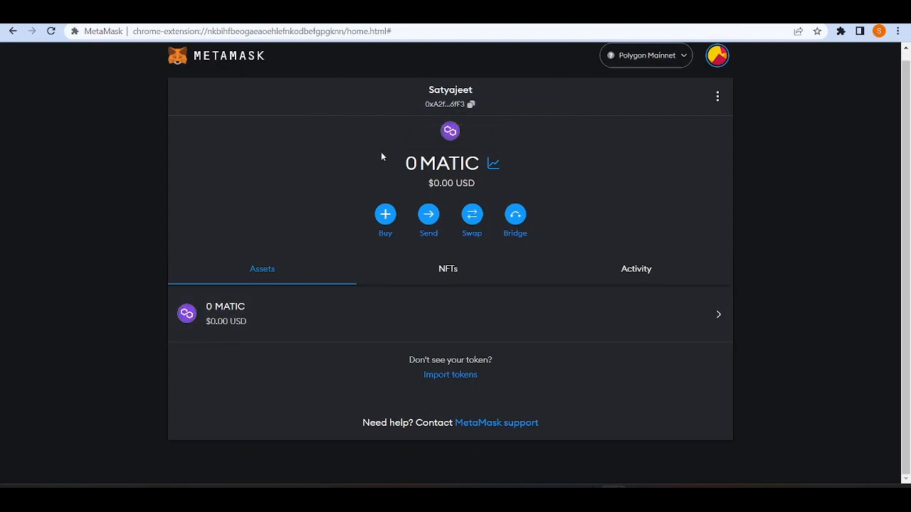
scroll(506, 235, up, 1)
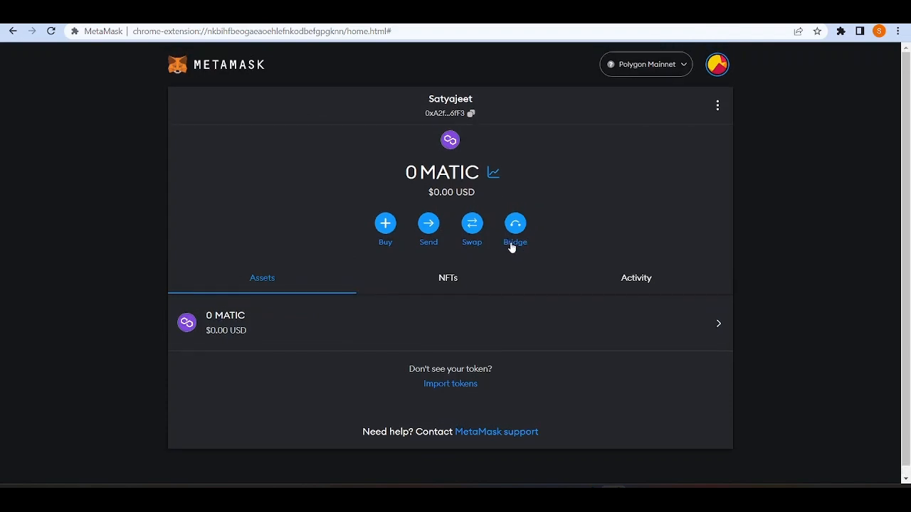